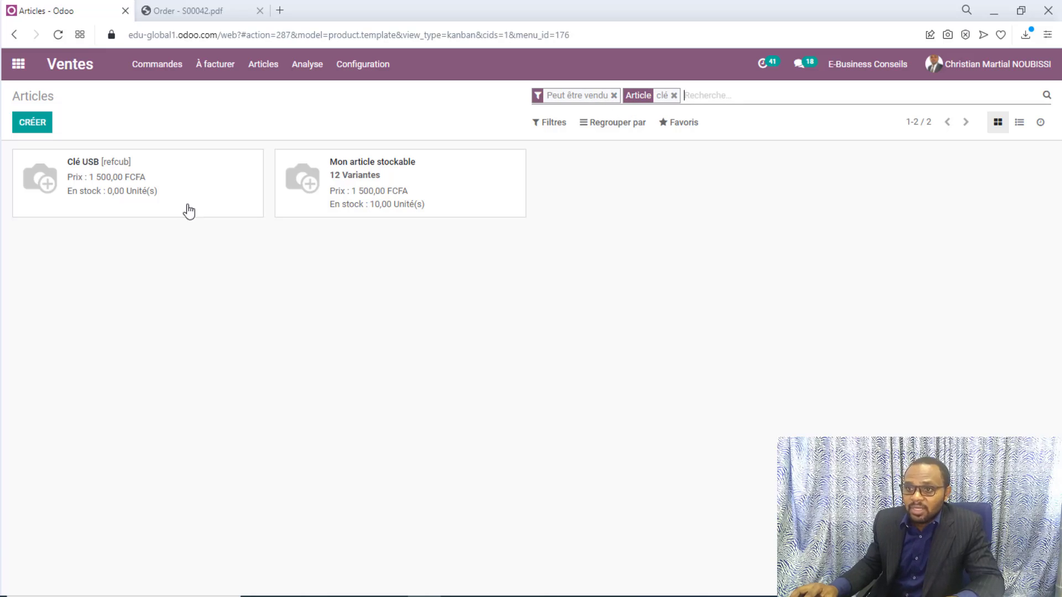
# Open the Clé USB product for editing and add the Couleur attribute to its variants
pyautogui.click(87, 195)
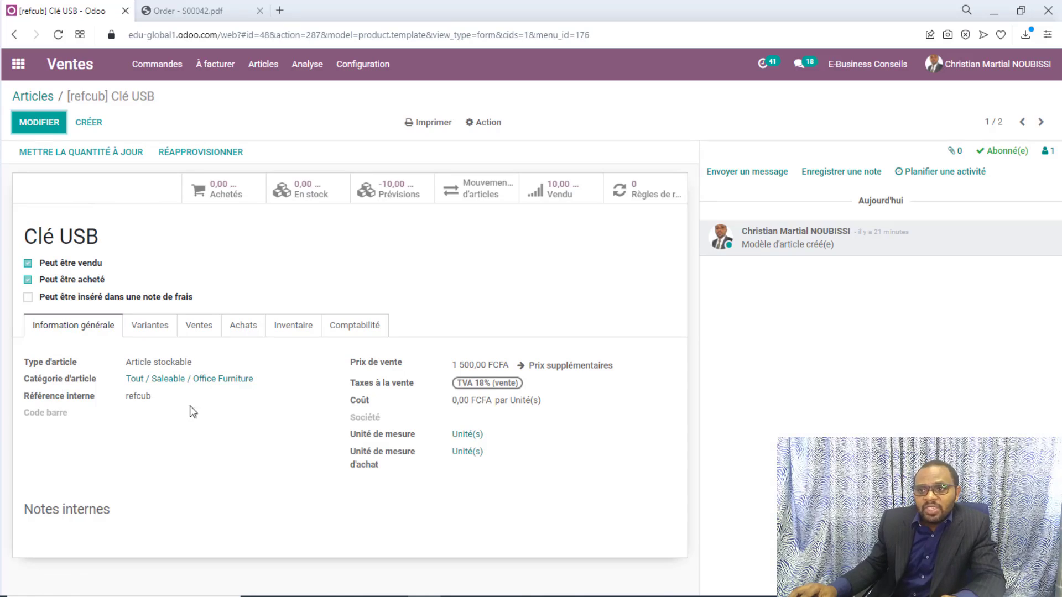
pyautogui.click(39, 122)
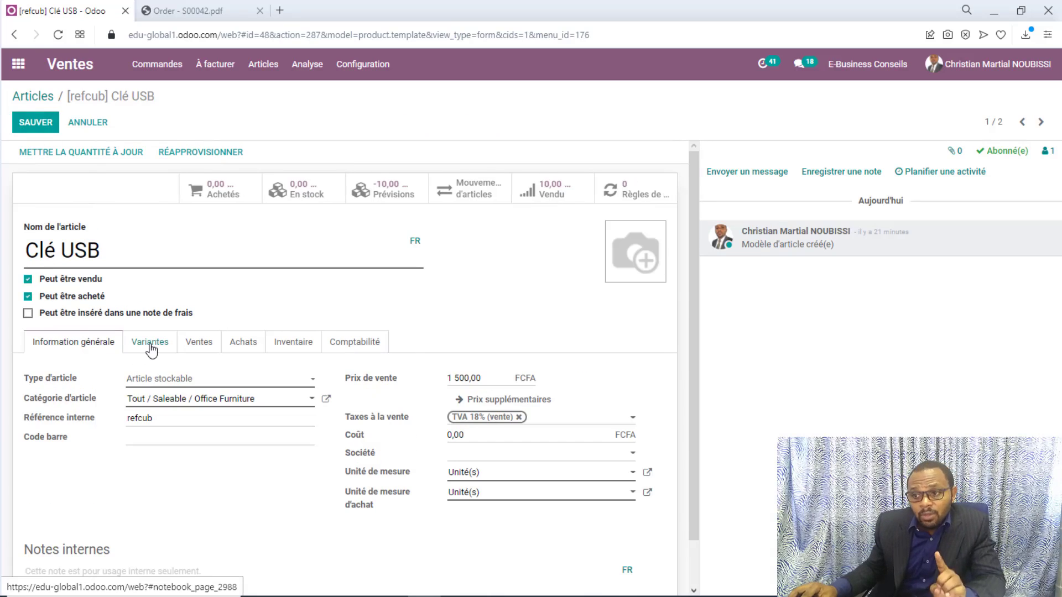
pyautogui.click(150, 348)
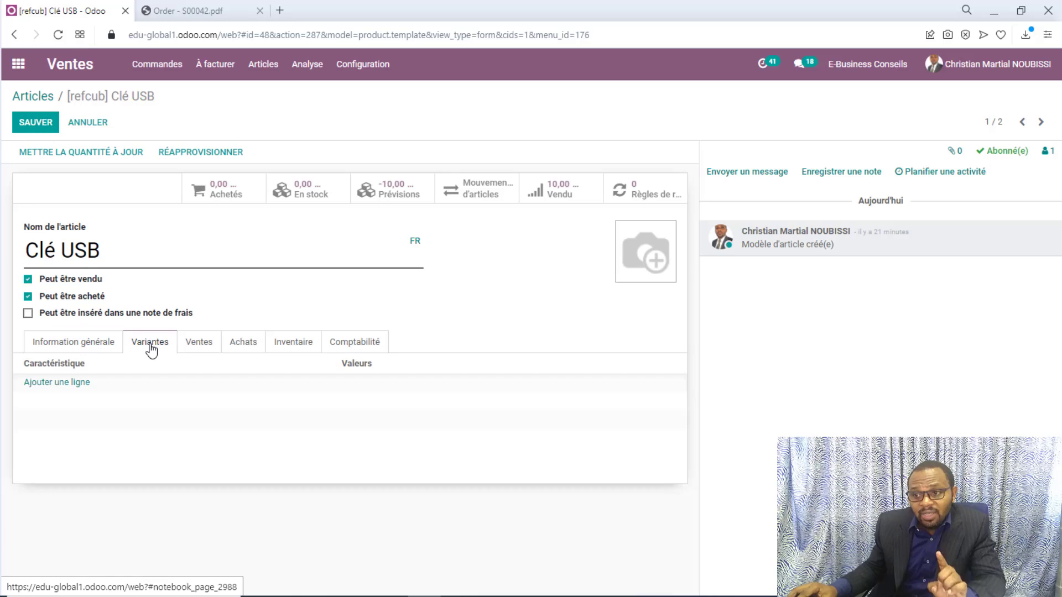
pyautogui.click(74, 386)
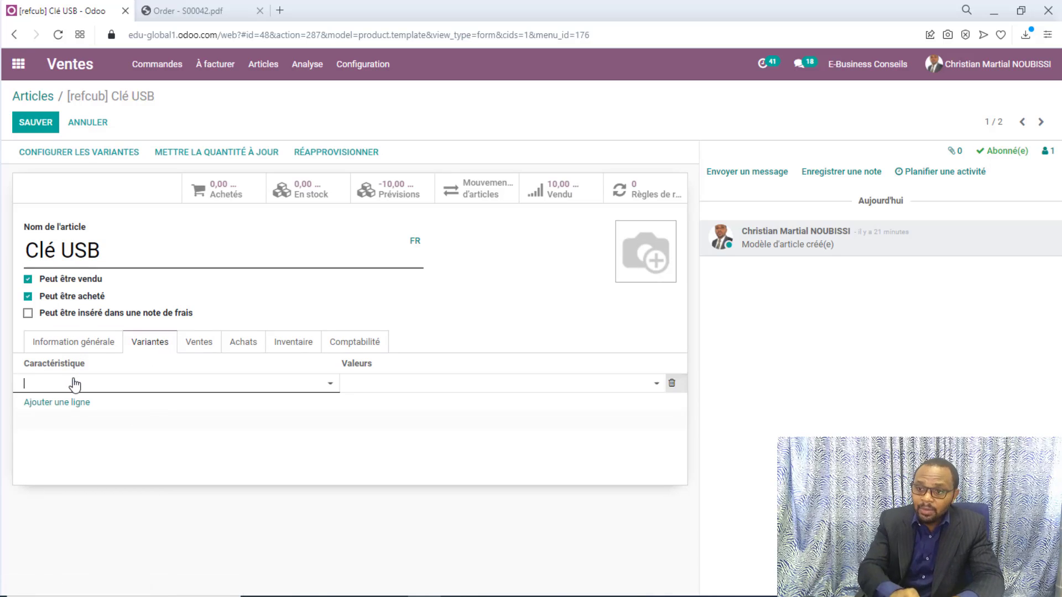
pyautogui.click(75, 383)
pyautogui.write('C')
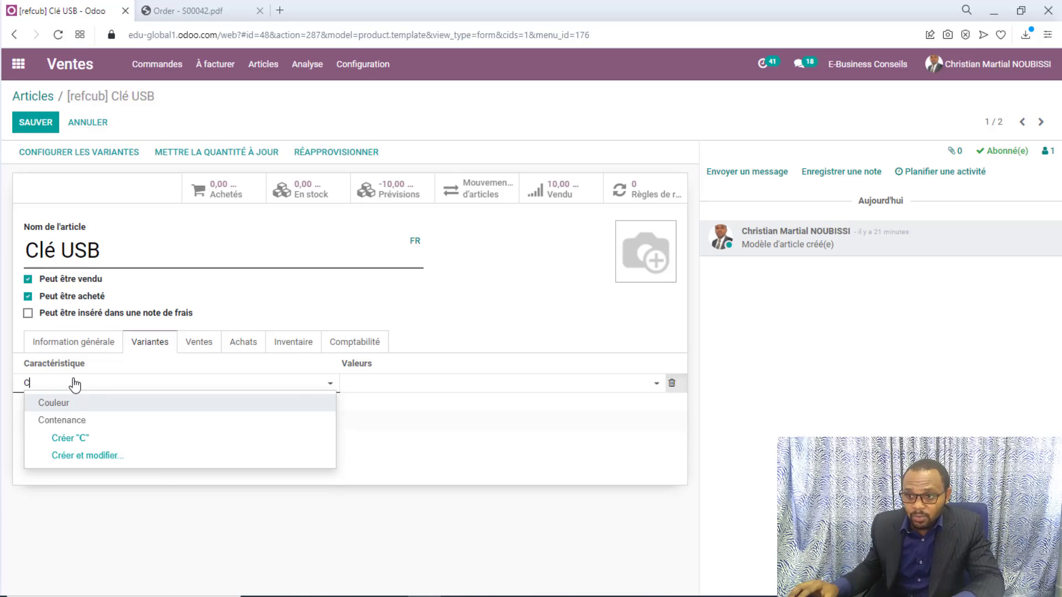
pyautogui.click(65, 404)
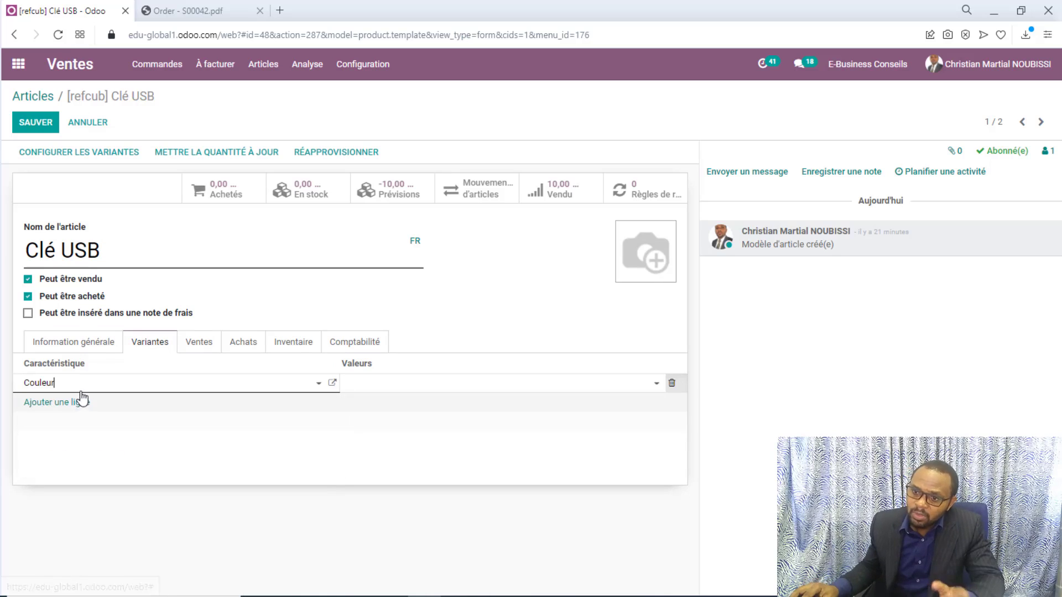
# Assign the values Noire, Grise and Marron to the Couleur attribute
pyautogui.click(366, 385)
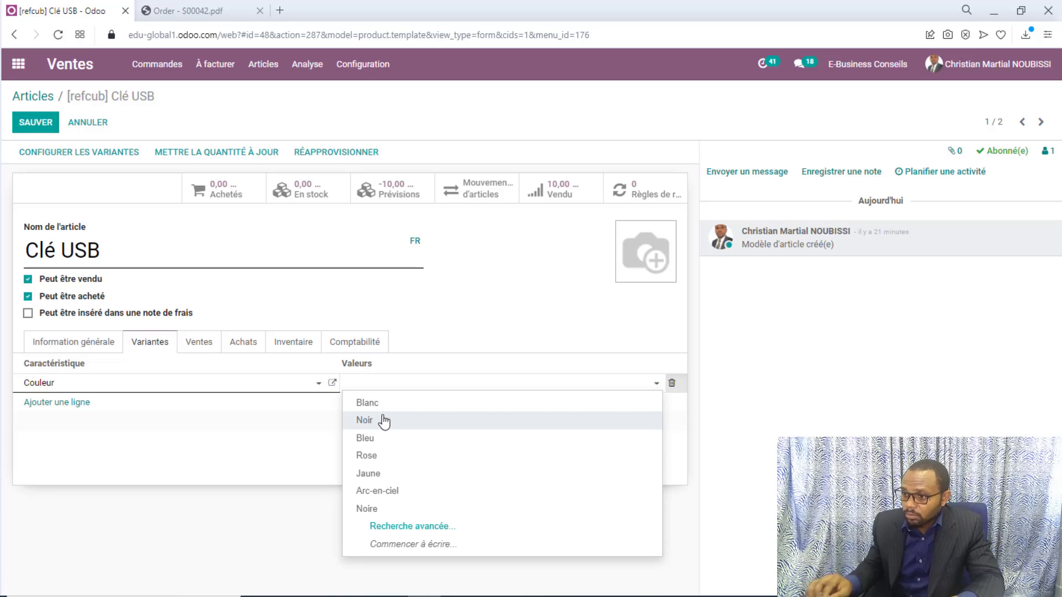
pyautogui.click(386, 510)
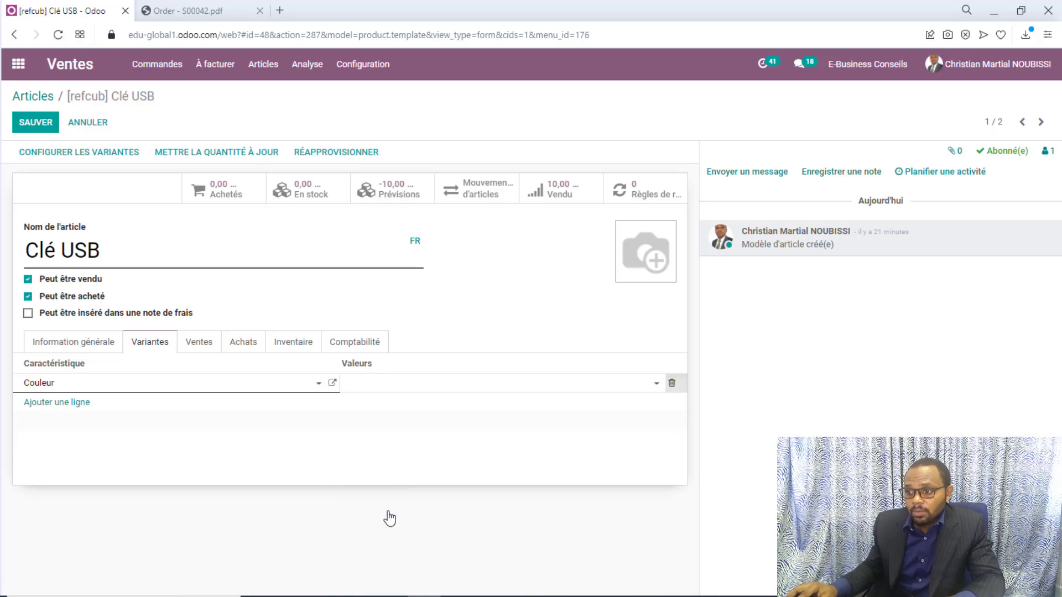
pyautogui.click(453, 390)
pyautogui.write('Gri')
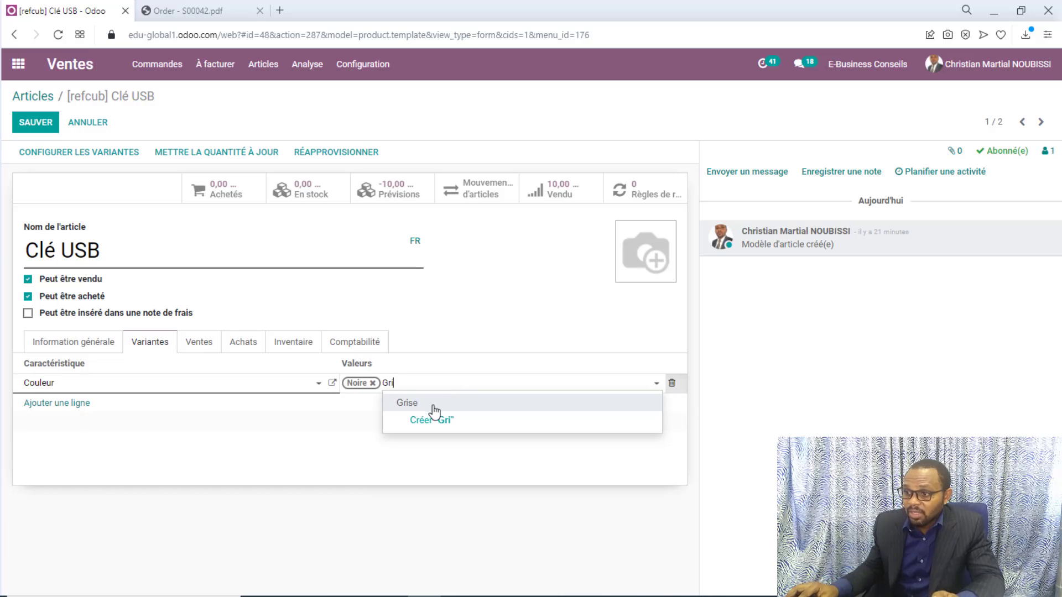
pyautogui.click(434, 408)
pyautogui.write('Rose')
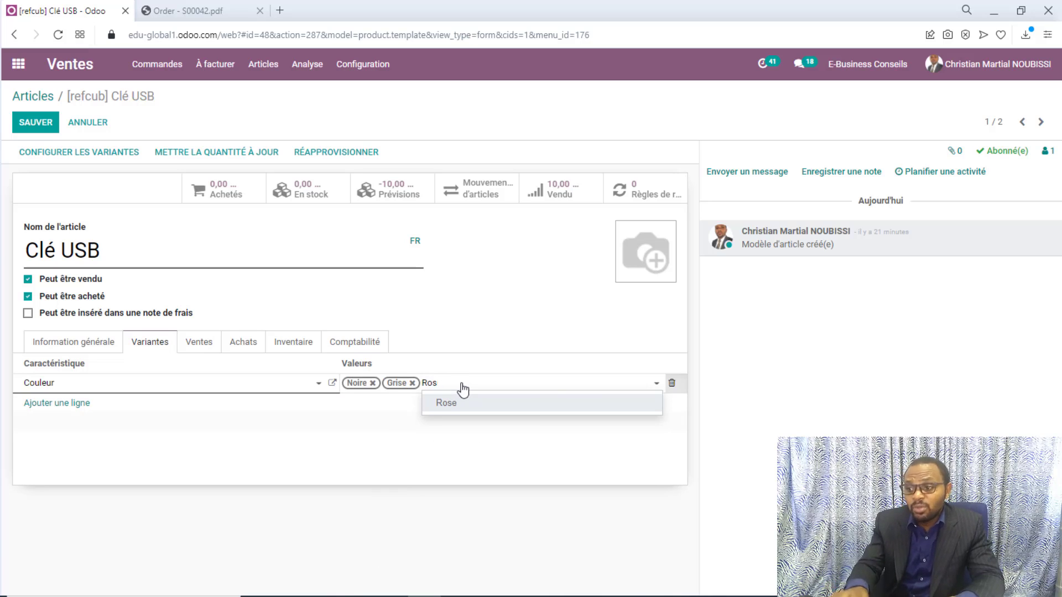
pyautogui.press('BackSpace')
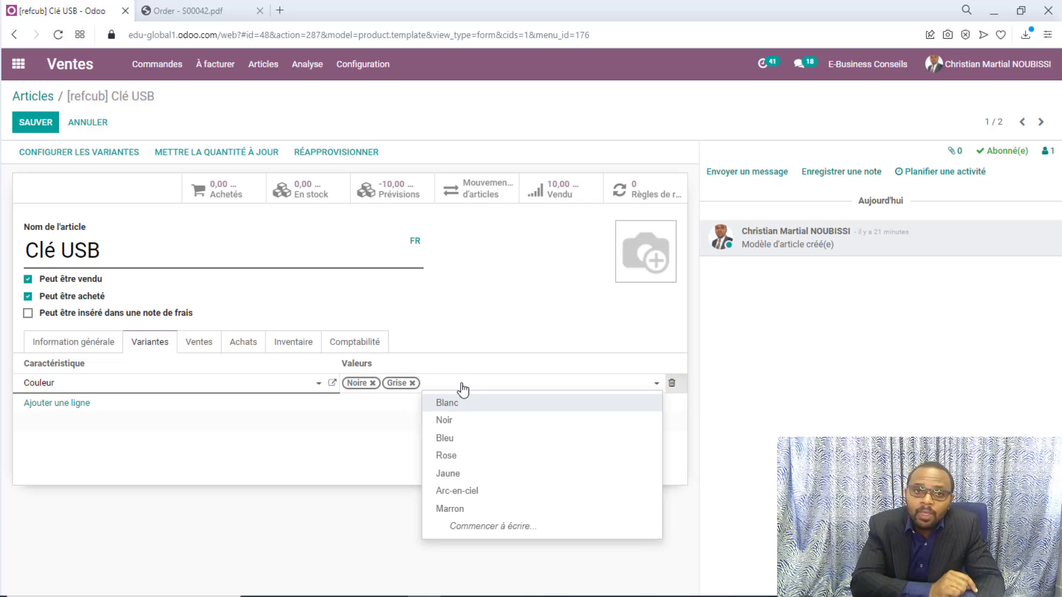
pyautogui.write('Mar')
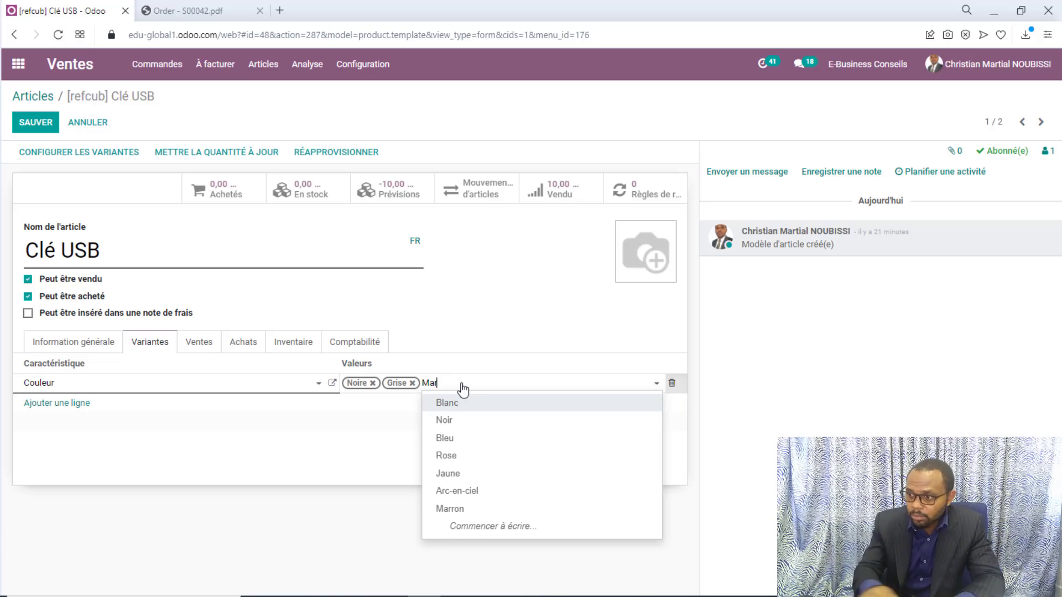
pyautogui.write('r')
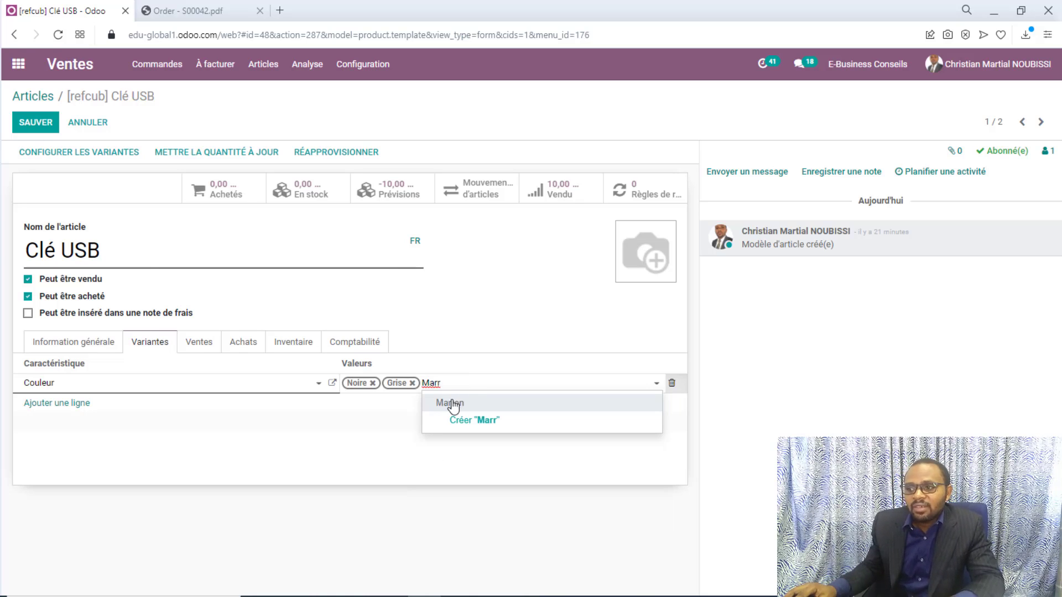
pyautogui.click(450, 404)
# Add a second attribute line and create a new attribute named Capacité
pyautogui.click(75, 405)
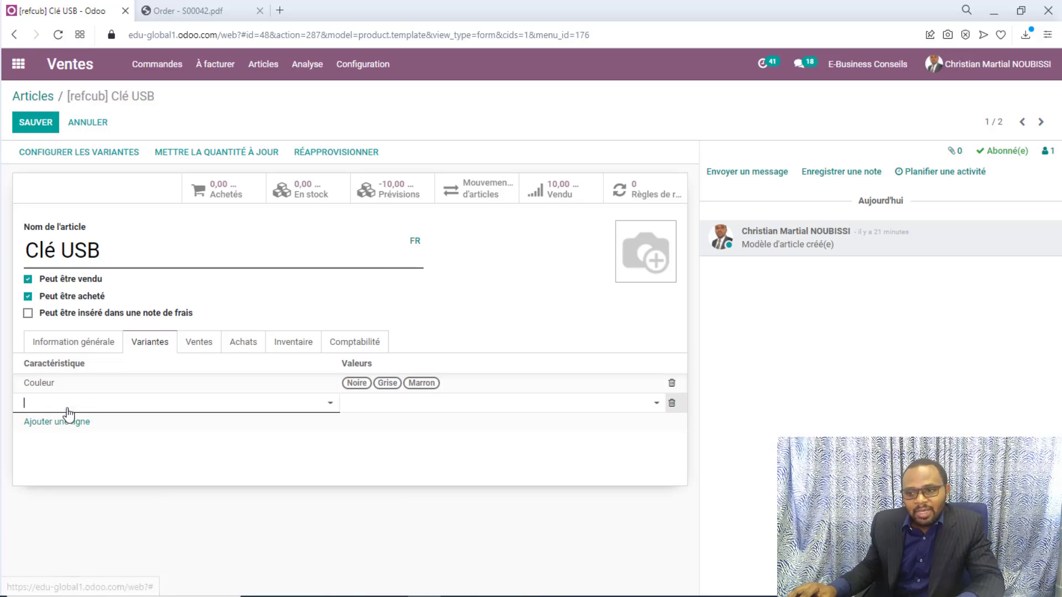
pyautogui.click(111, 405)
pyautogui.write('Capacité')
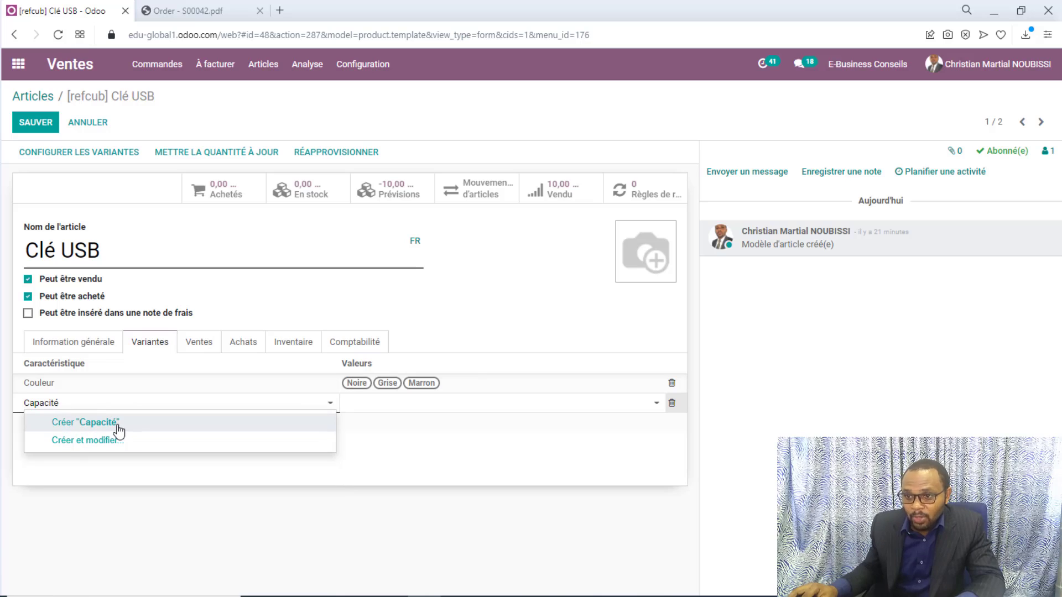
pyautogui.click(118, 428)
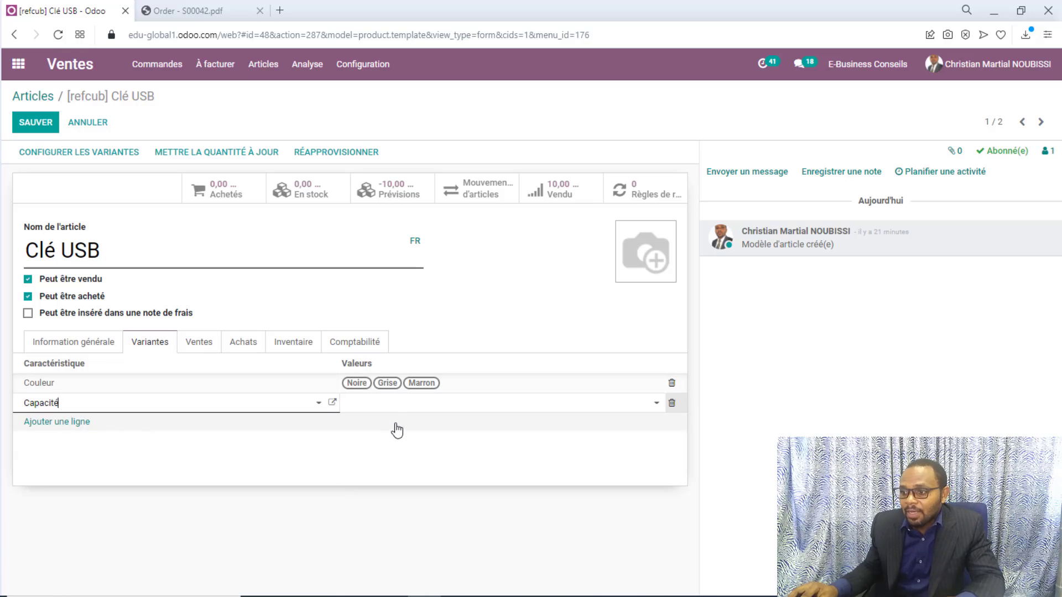
# Create the values 16Go, 32Go, 64Go and 1To for the Capacité attribute
pyautogui.click(403, 404)
pyautogui.write('1')
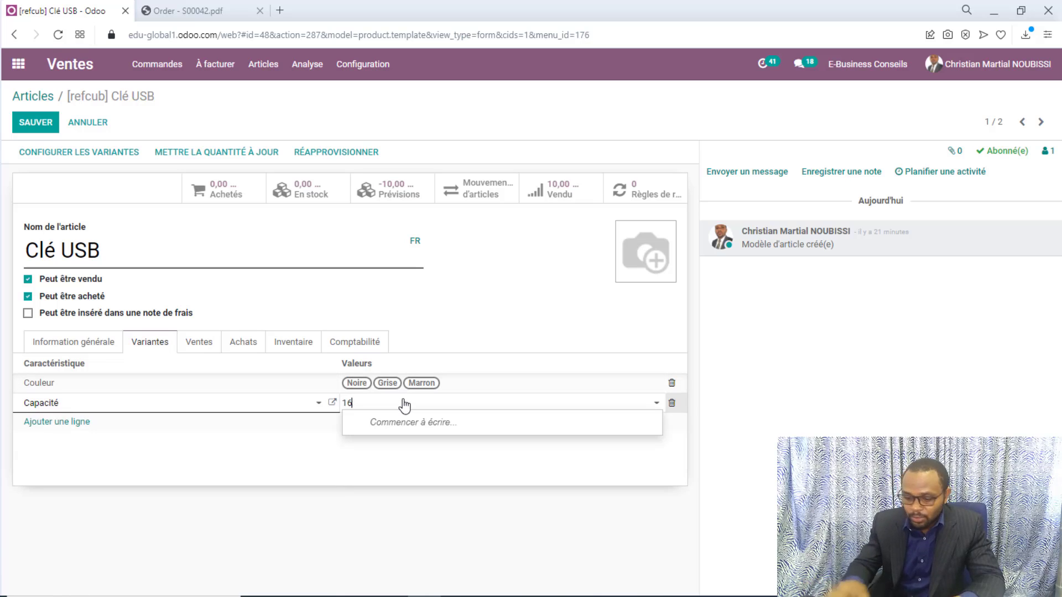
pyautogui.write('6')
pyautogui.write('Go')
pyautogui.click(412, 425)
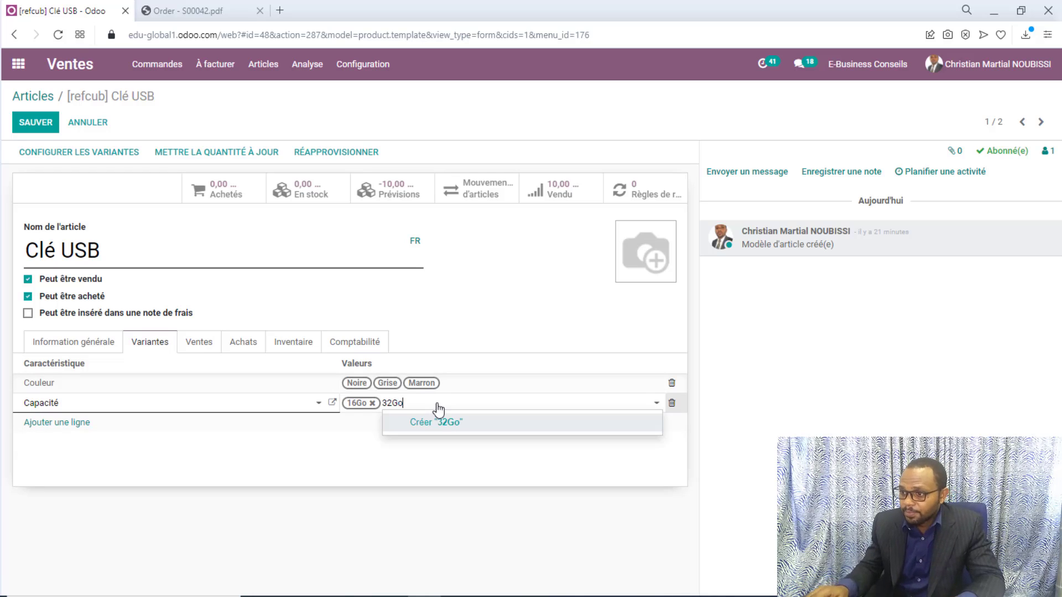
pyautogui.press('Return')
pyautogui.write('6')
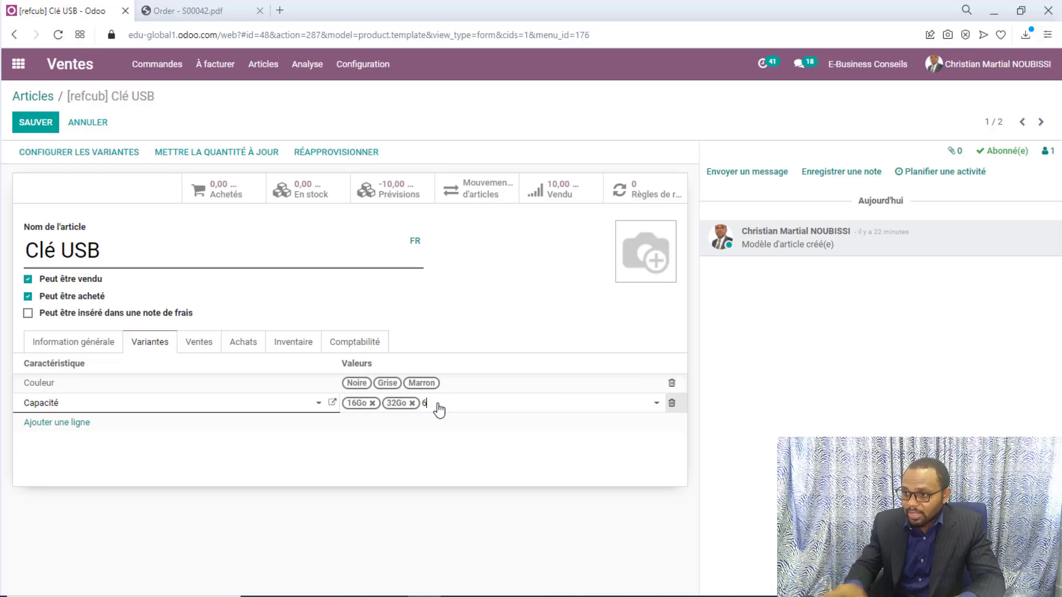
pyautogui.write('4Go')
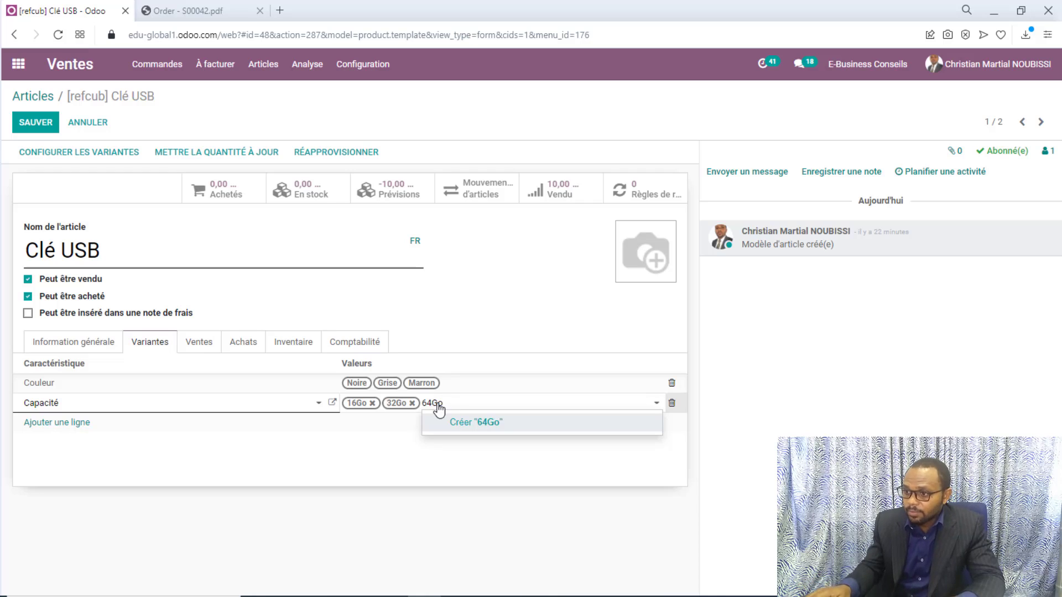
pyautogui.press('Return')
pyautogui.write('1T')
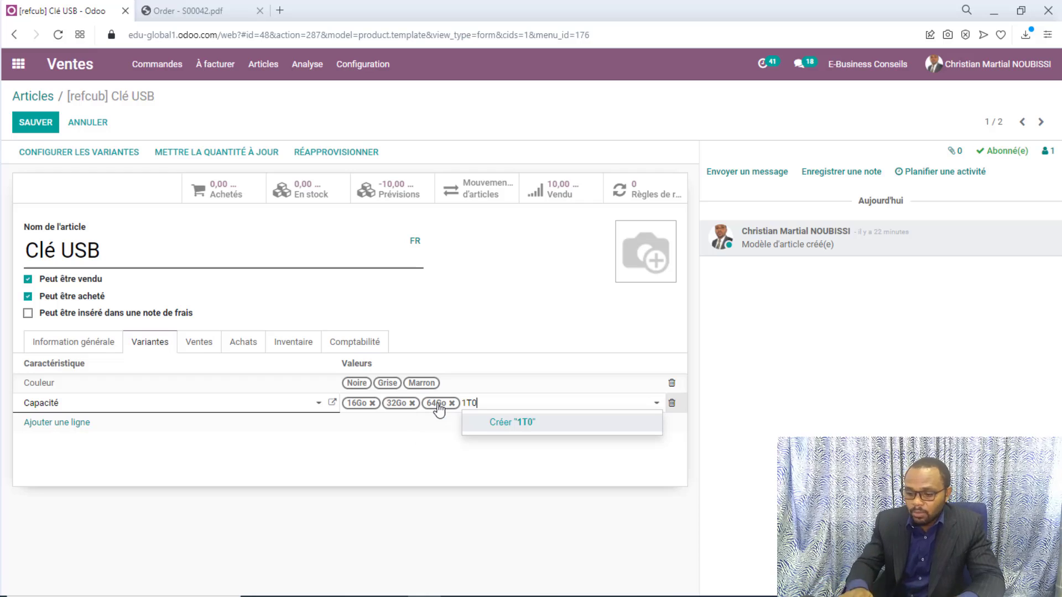
pyautogui.write('o')
pyautogui.press('Return')
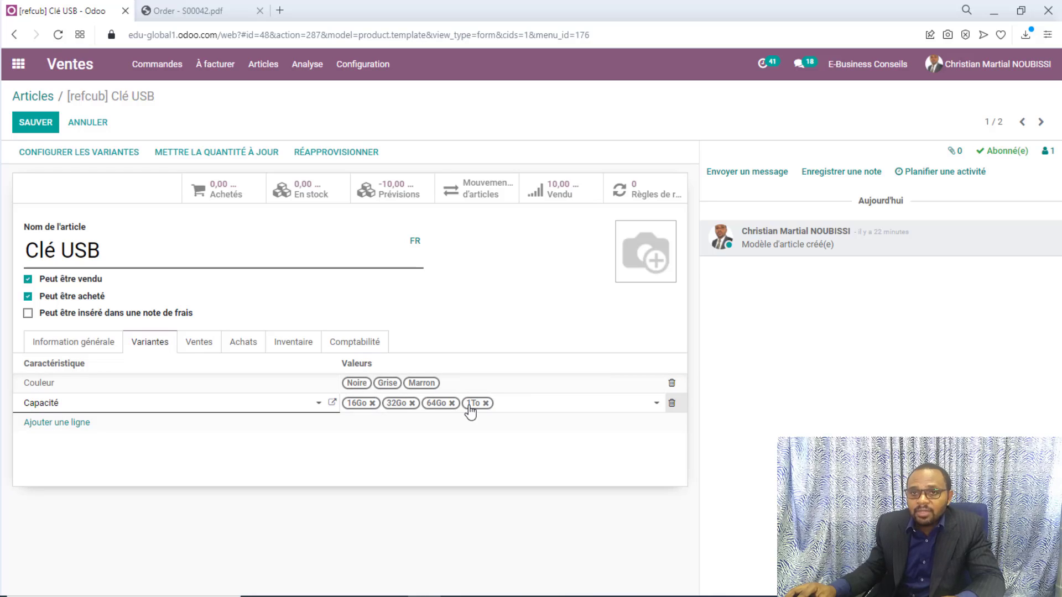
# Save the Clé USB product and open its list of variants
pyautogui.click(35, 122)
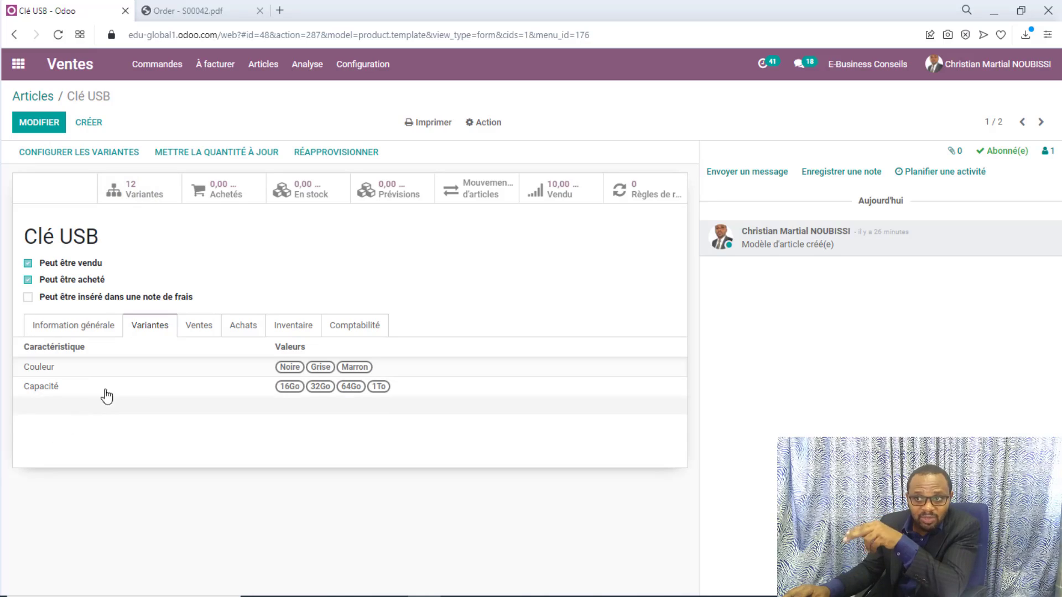
pyautogui.click(133, 189)
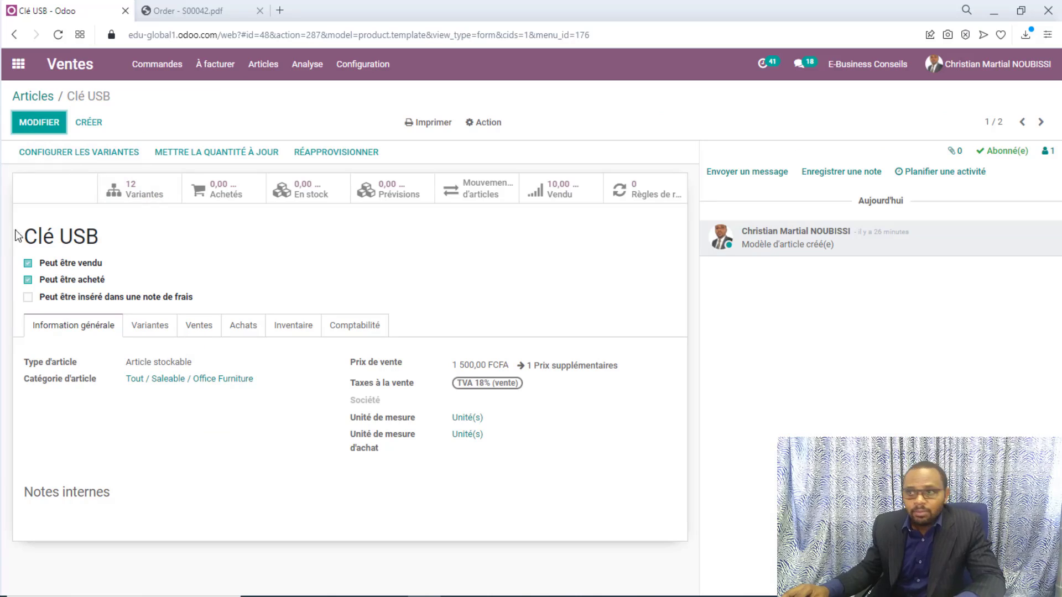
# Create a new sales order and add an order line for the variant Clé USB (Noire, 1To)
pyautogui.click(160, 65)
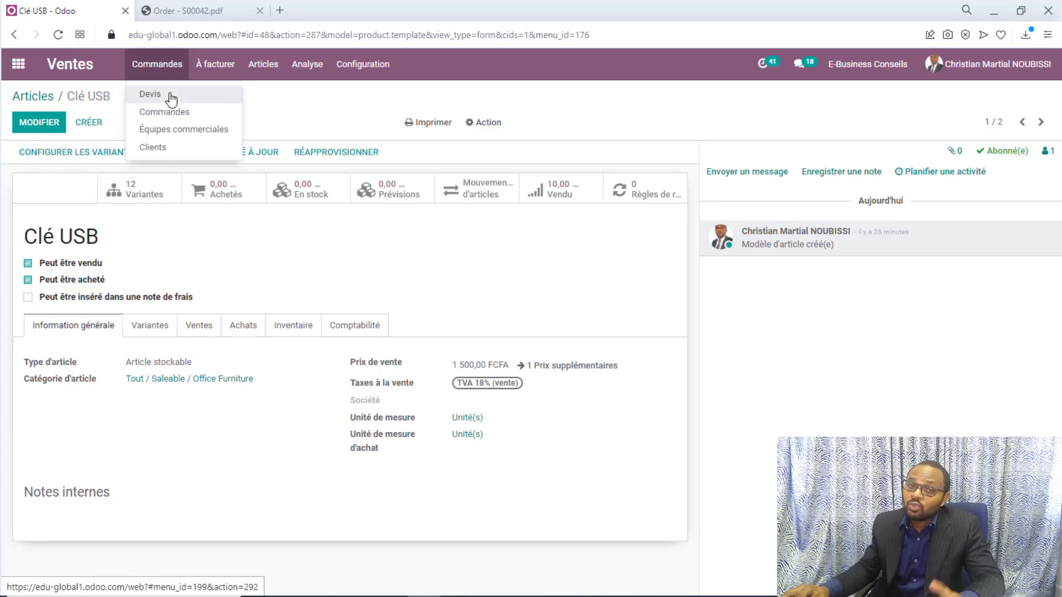
pyautogui.click(178, 112)
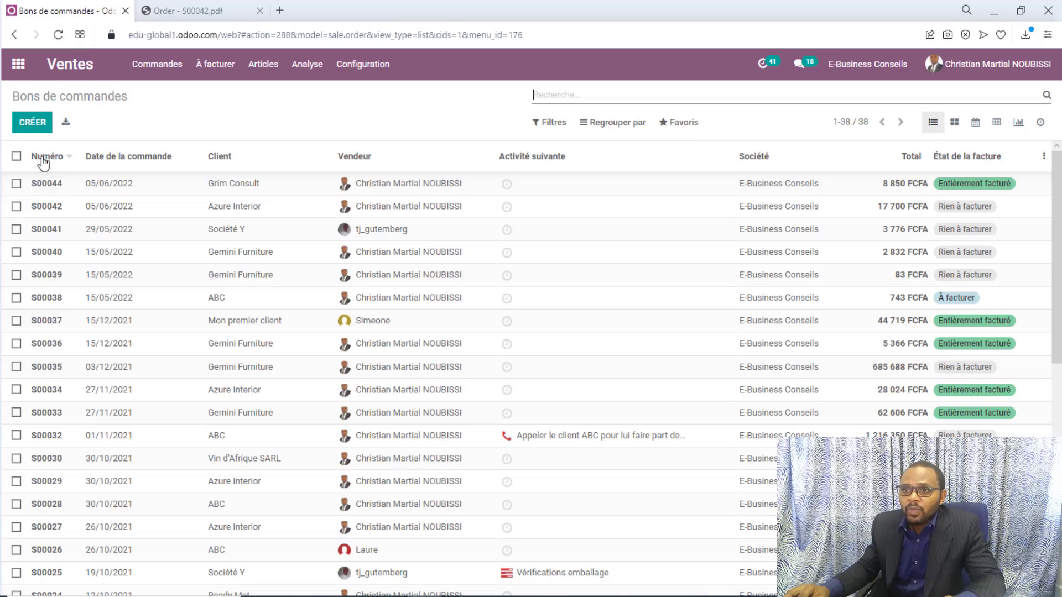
pyautogui.click(31, 125)
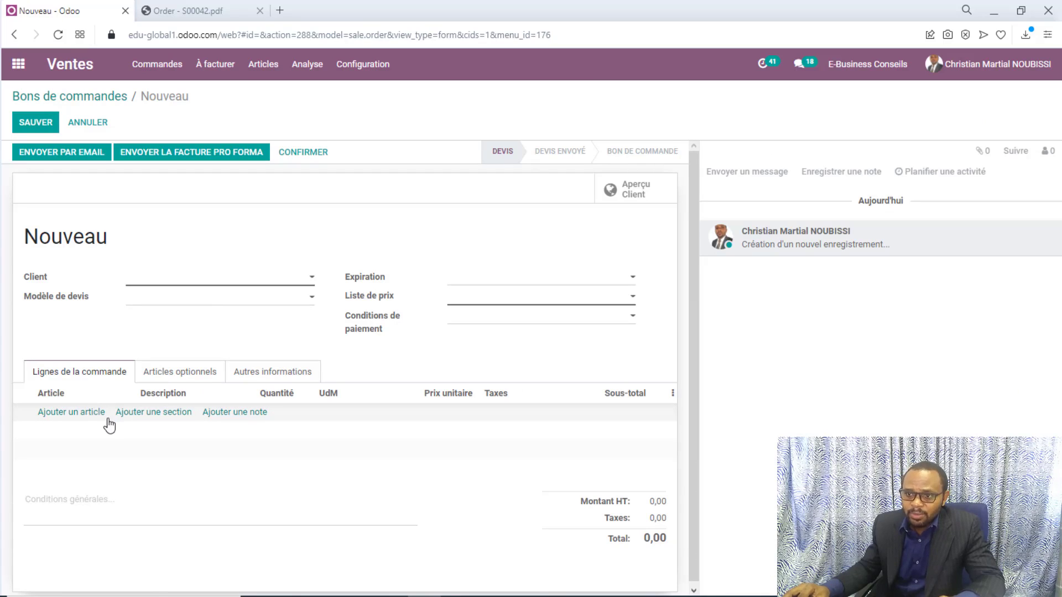
pyautogui.click(105, 413)
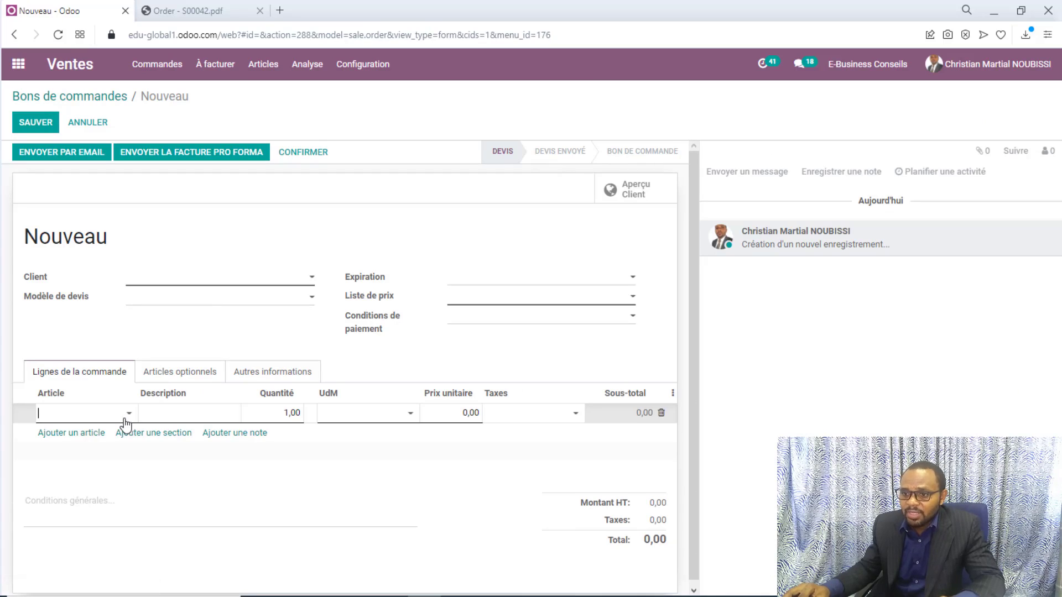
pyautogui.click(128, 413)
pyautogui.write('clé')
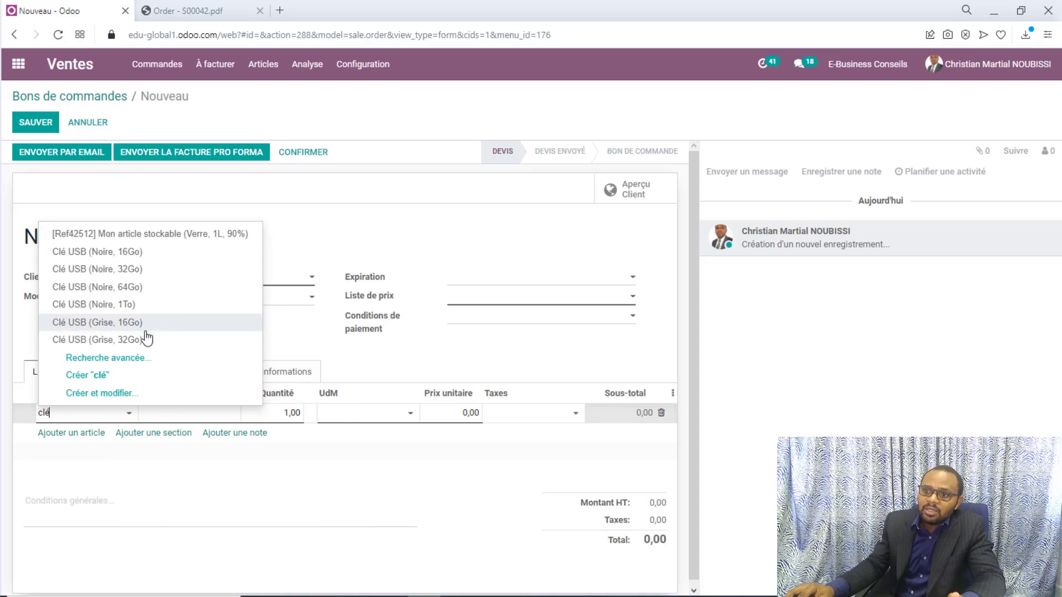
pyautogui.click(138, 309)
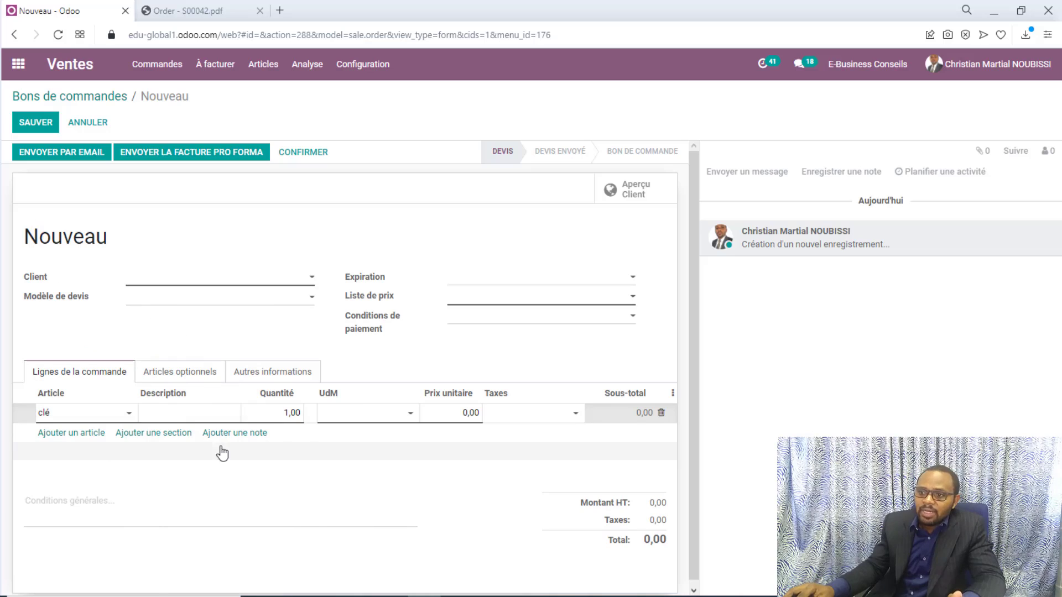
# Set the order line's quantity to 1500 and its unit price to 17500
pyautogui.click(278, 416)
pyautogui.write('1500')
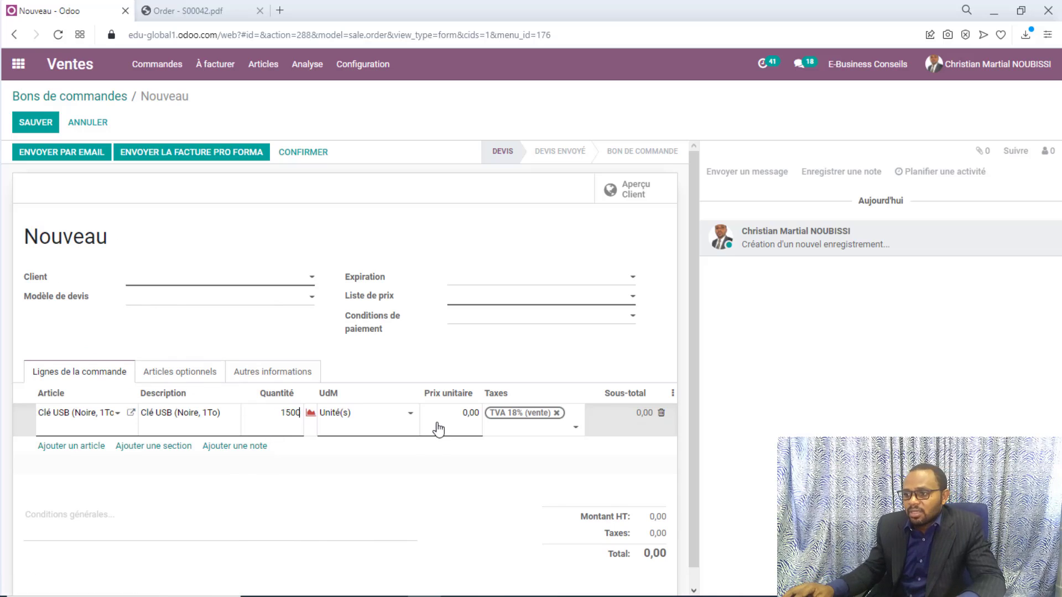
pyautogui.click(439, 428)
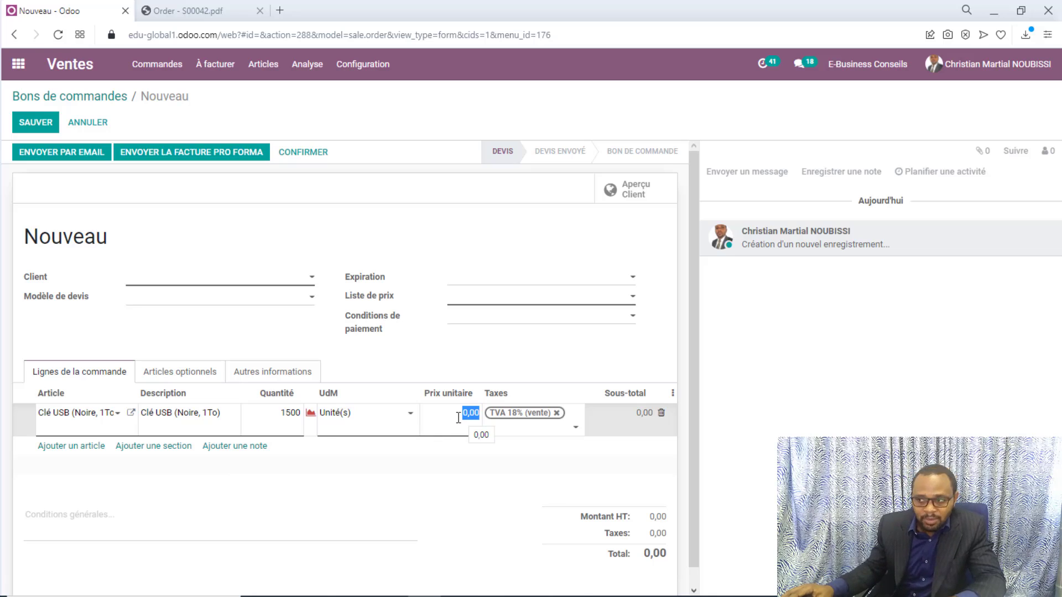
pyautogui.write('17500')
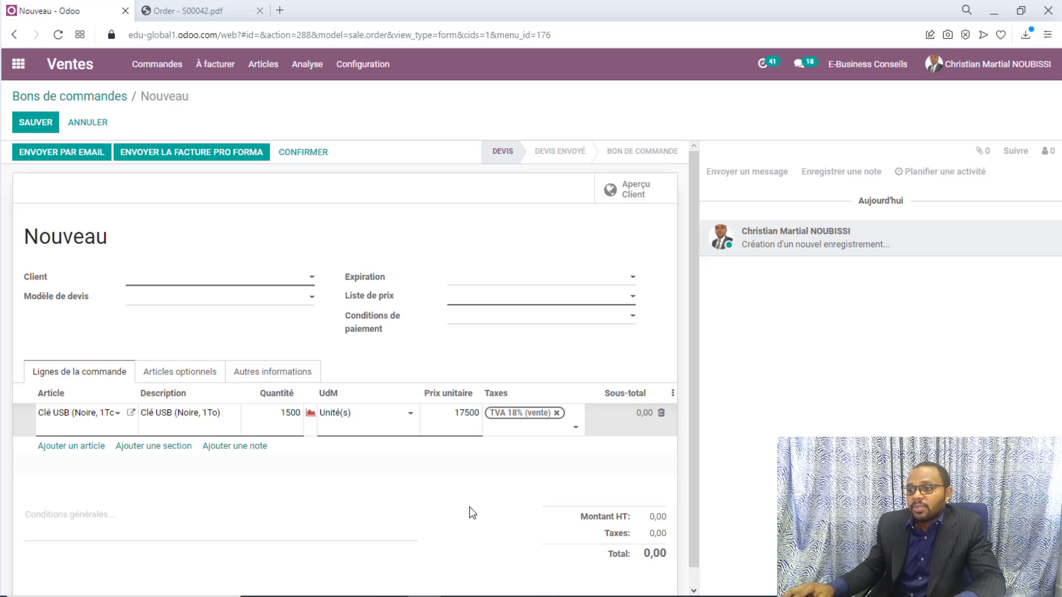
pyautogui.click(472, 513)
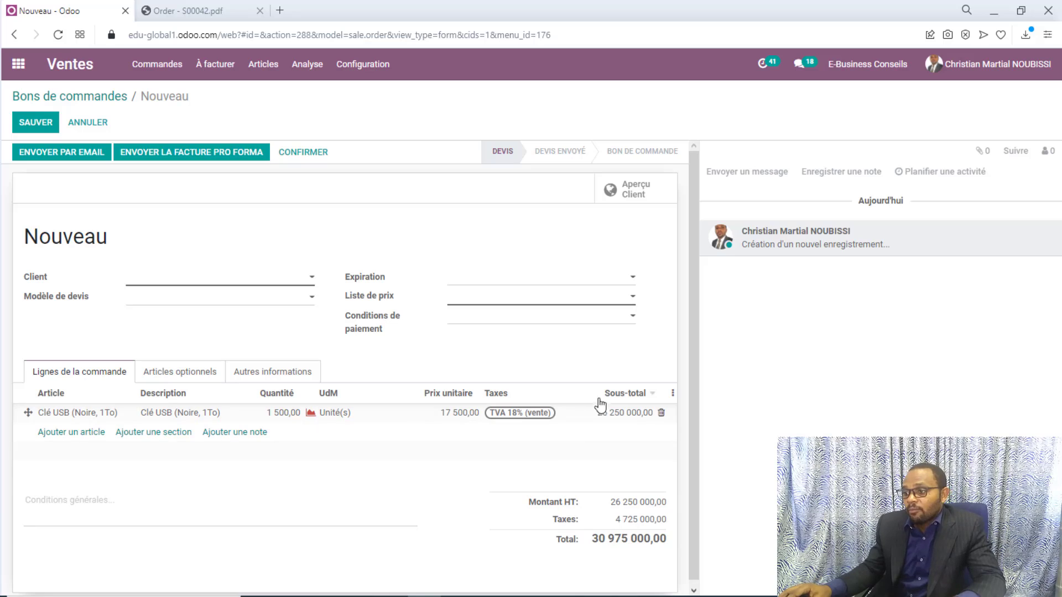